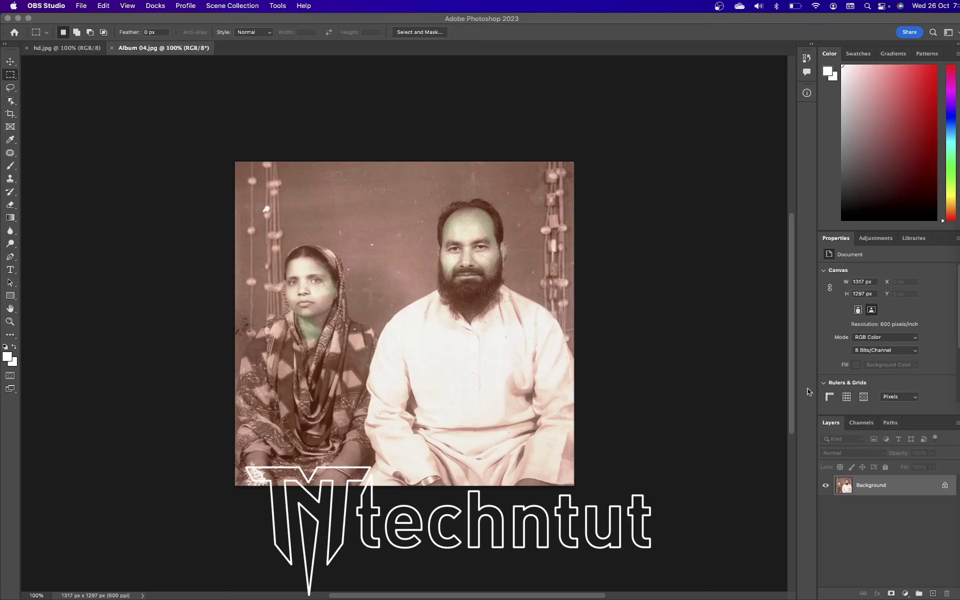
Close the hd.jpg document, leaving only Album 04.jpg open in Photoshop.
left_click(27, 48)
left_click(27, 48)
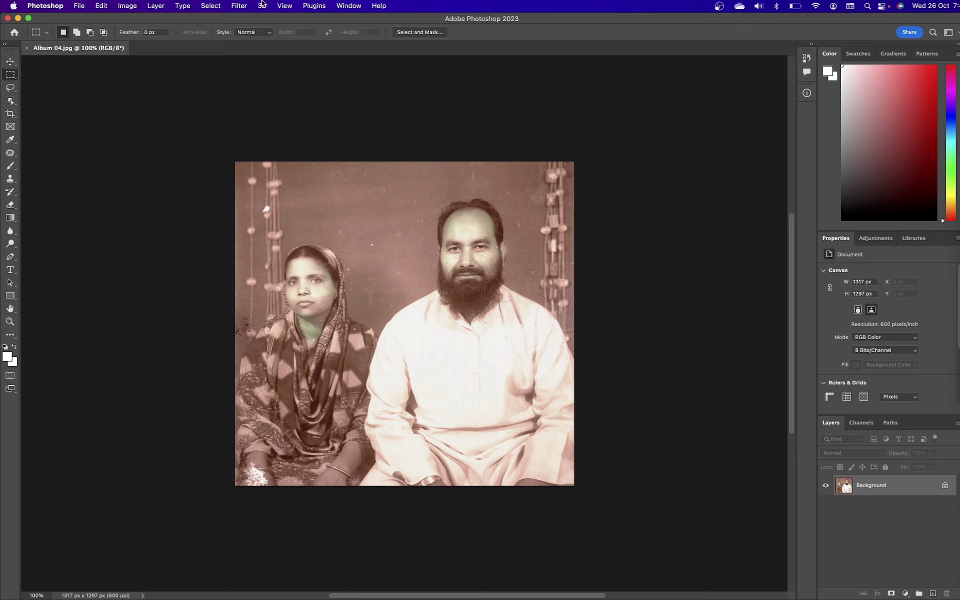
Launch Filter > Neural Filters on the Album 04.jpg couple portrait.
left_click(242, 5)
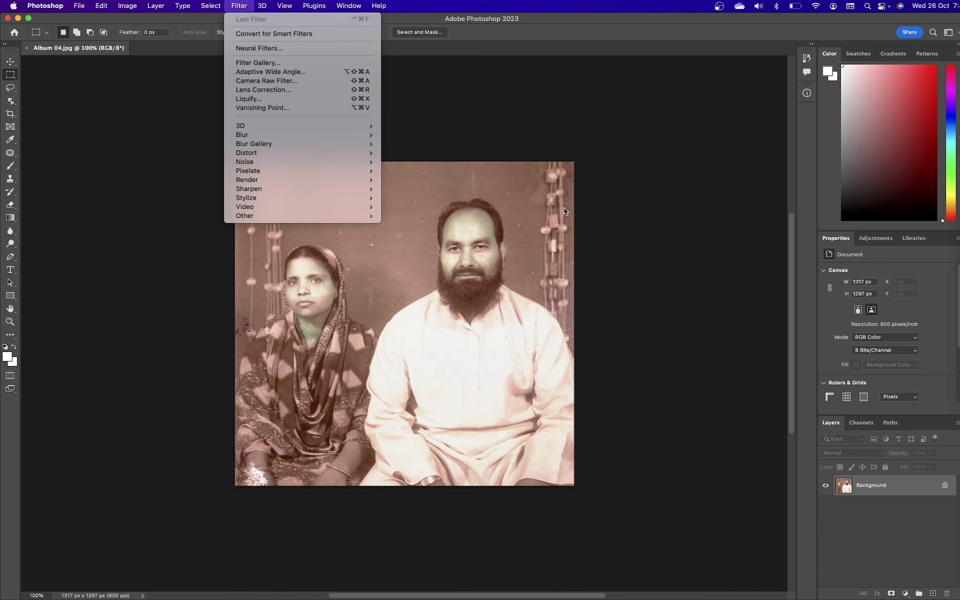
left_click(695, 240)
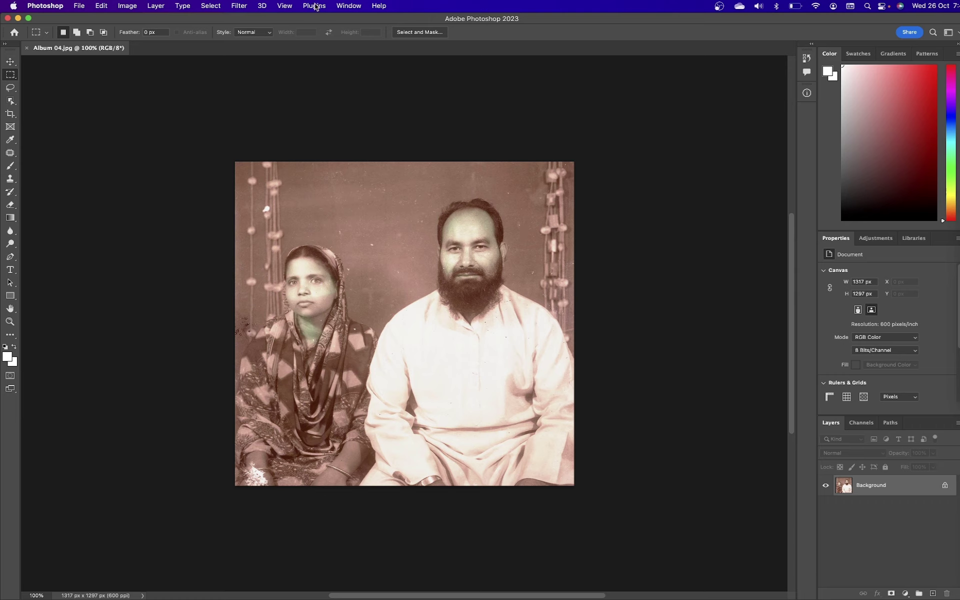
left_click(246, 6)
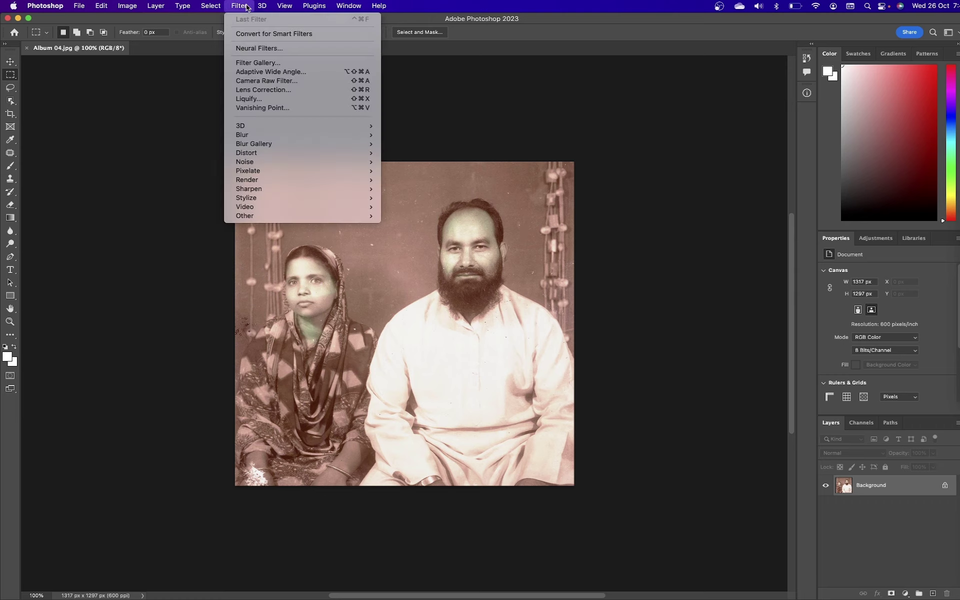
left_click(262, 48)
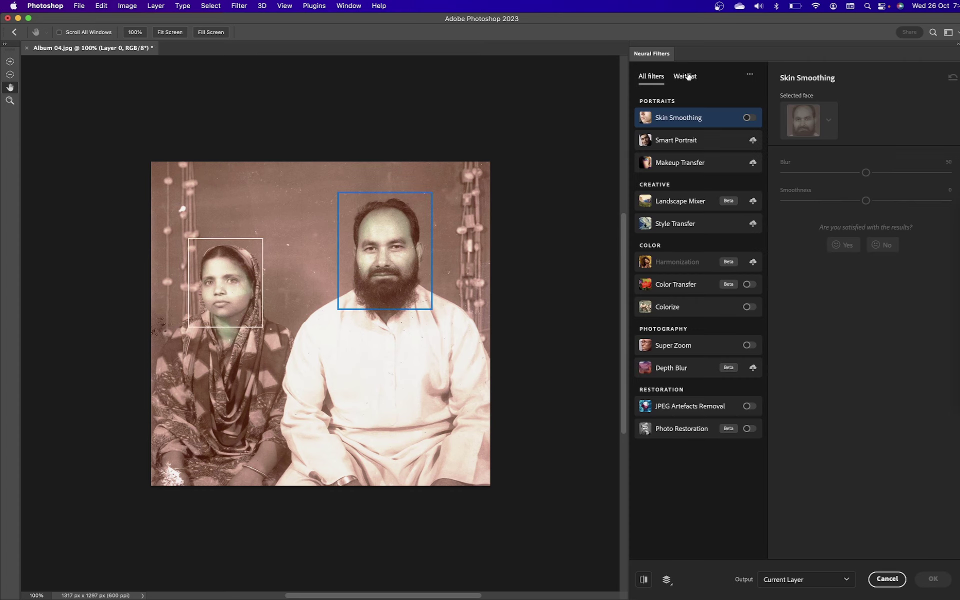
Enable Photo Restoration, previewing enhancement 50 and face 60 on the portrait.
left_click(687, 437)
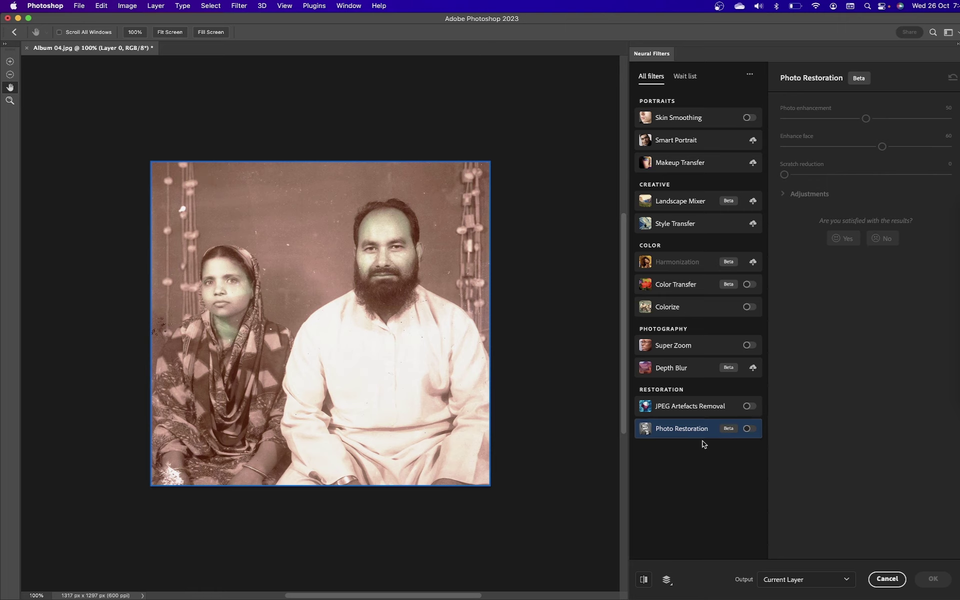
left_click(749, 429)
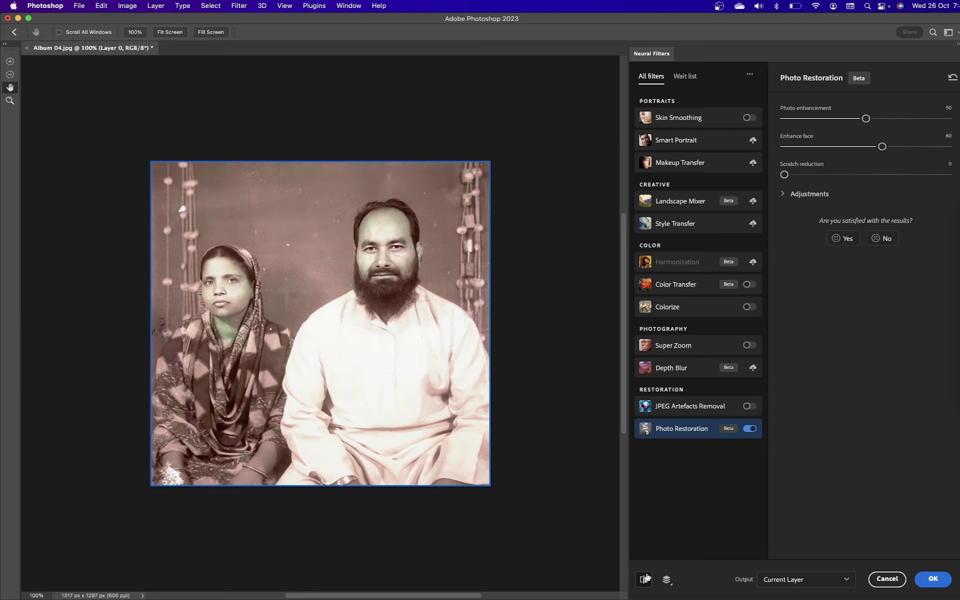
left_click(645, 579)
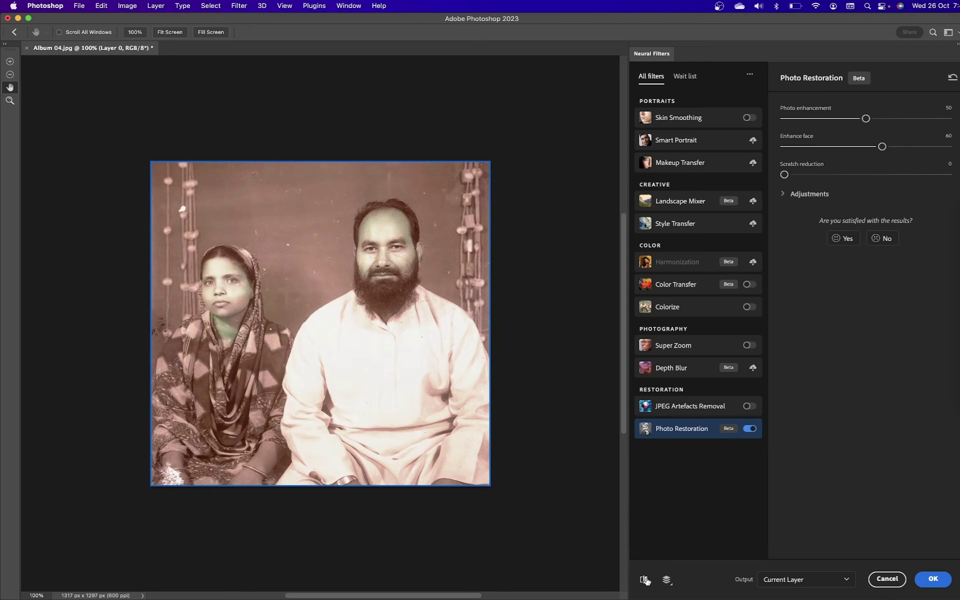
left_click(645, 579)
left_click(645, 579)
left_click(645, 579)
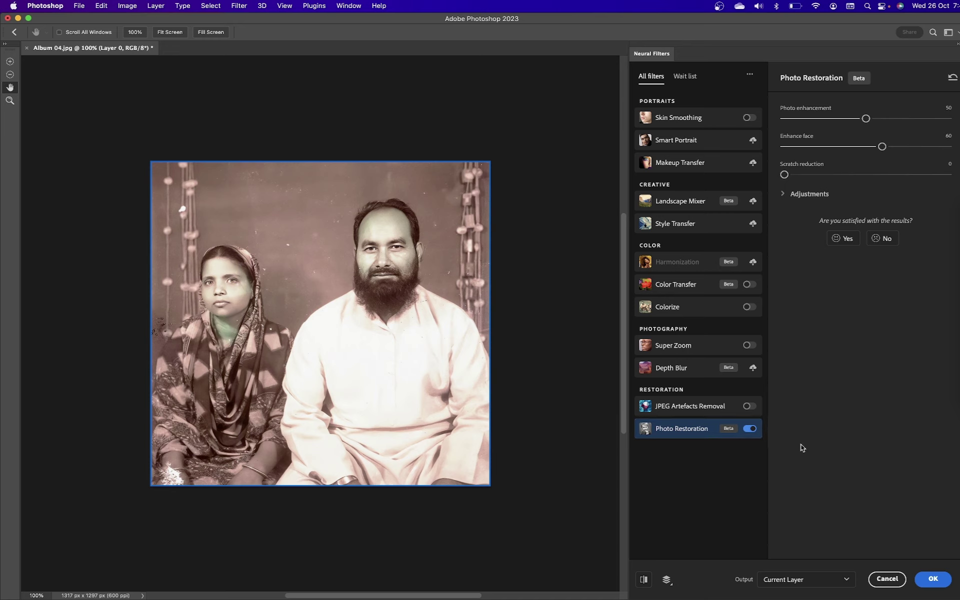
Set Scratch reduction to 13 and compare the result against Show original.
left_click(804, 175)
left_click(644, 580)
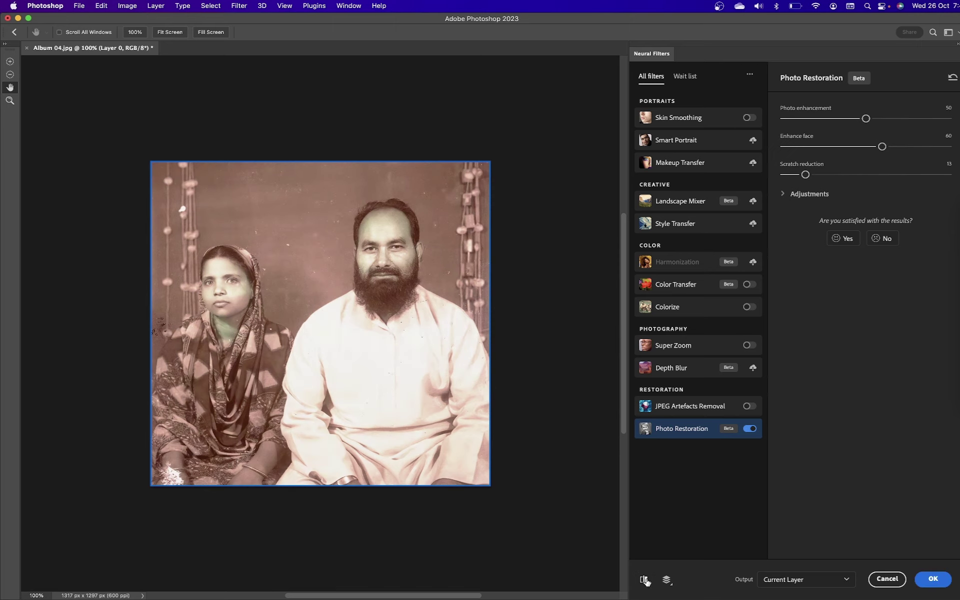
left_click(645, 580)
key("super+equal")
key("super+equal")
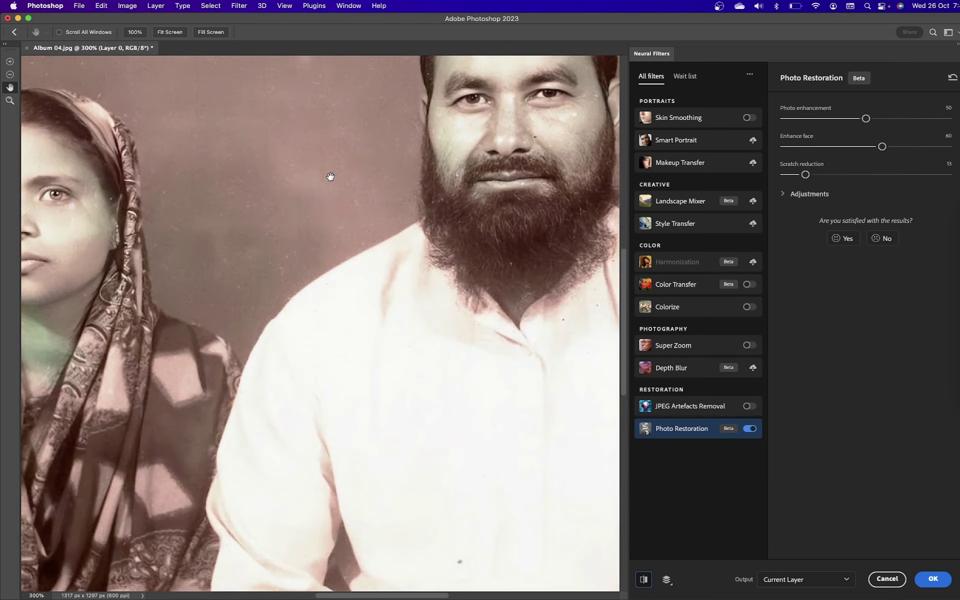
mouse_move(330, 177)
left_mouse_down()
mouse_move(451, 376)
mouse_move(513, 423)
left_mouse_up()
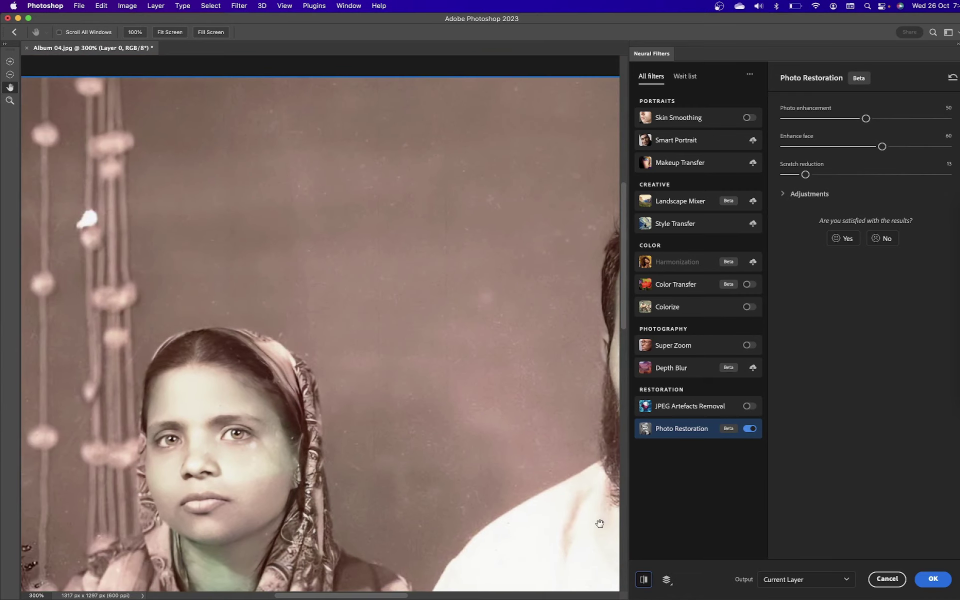
left_click(645, 580)
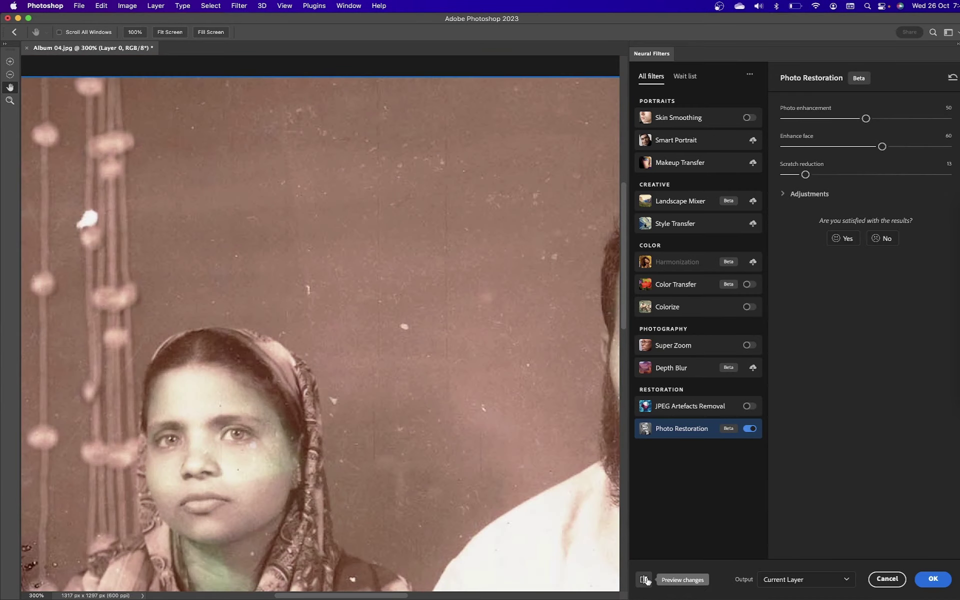
left_click(645, 580)
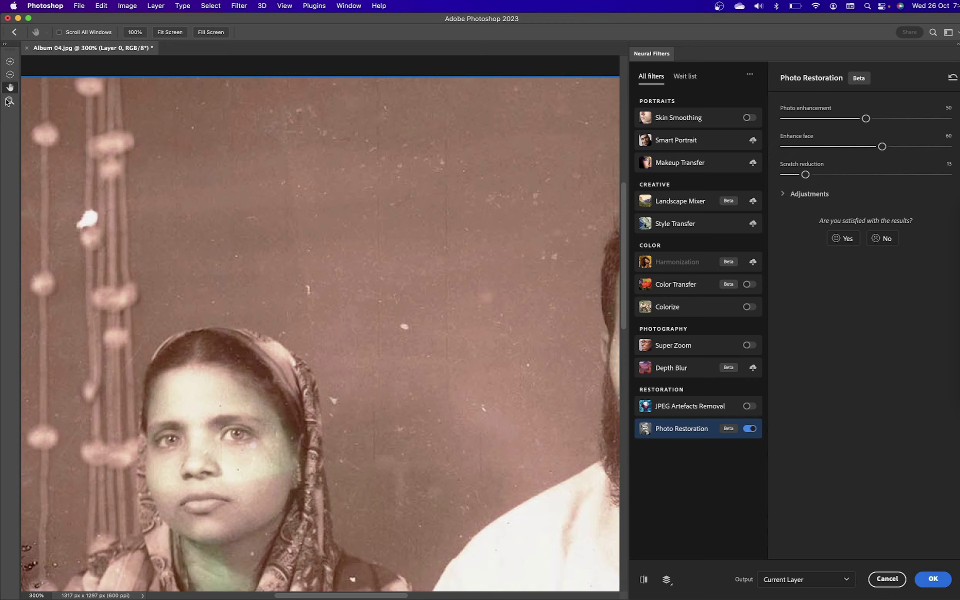
left_click(7, 76)
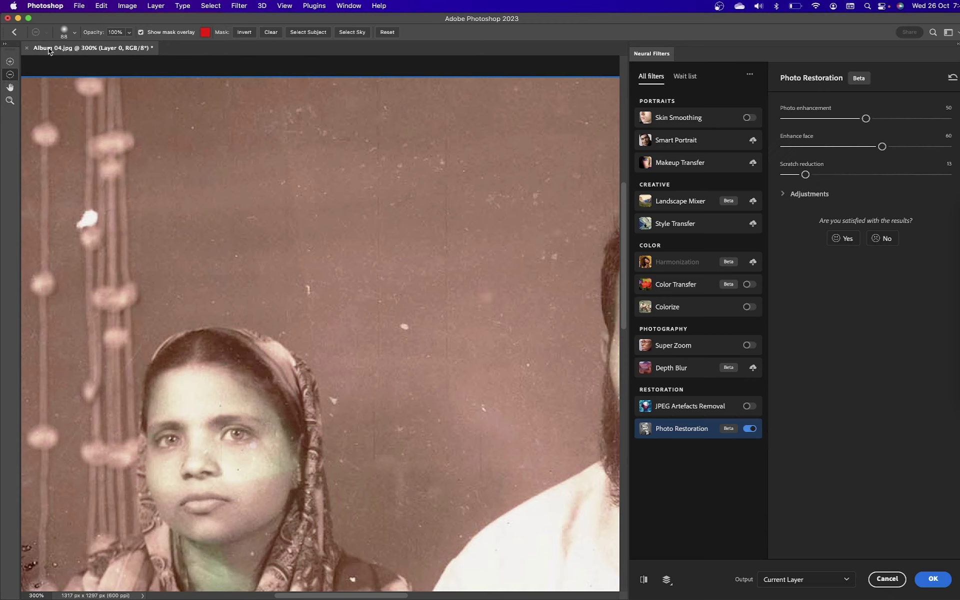
left_click(9, 101)
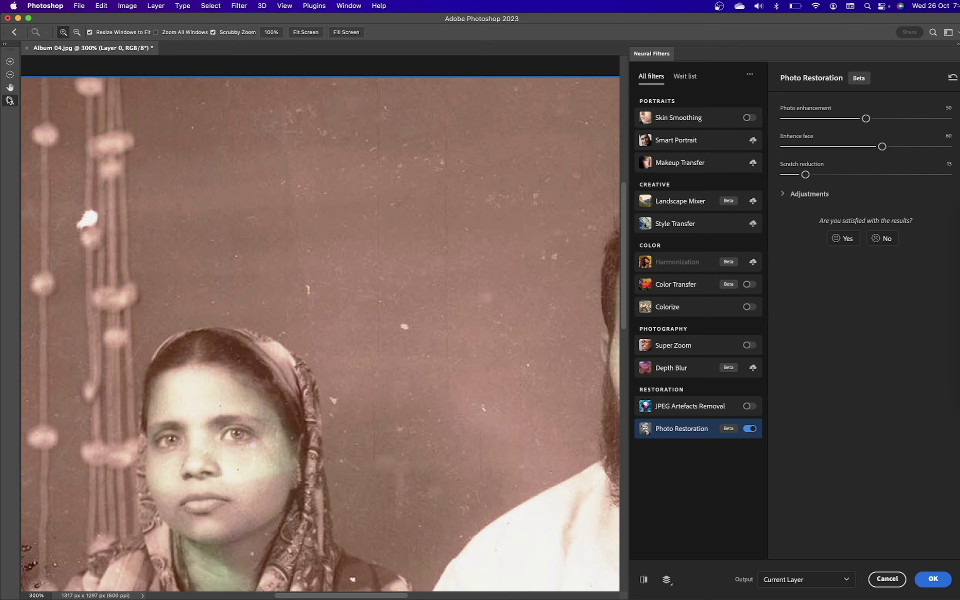
key("ctrl+minus")
key("ctrl+minus")
key("ctrl+minus")
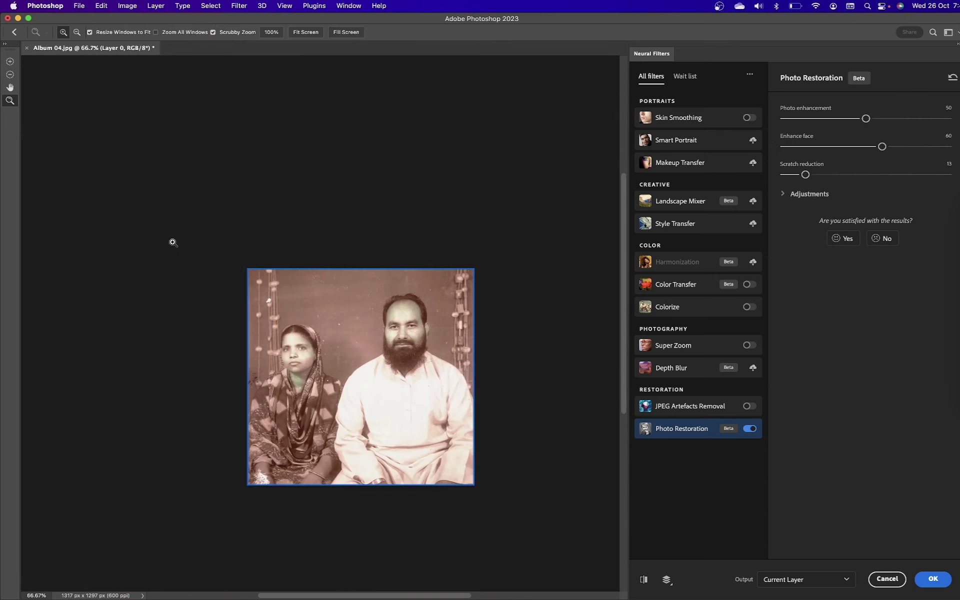
key("ctrl+plus")
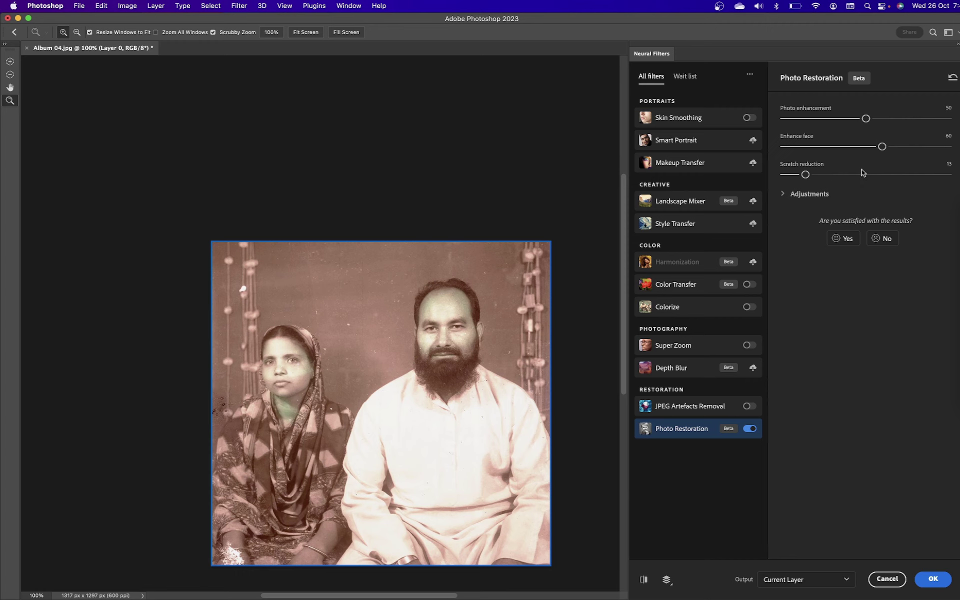
left_click(466, 339)
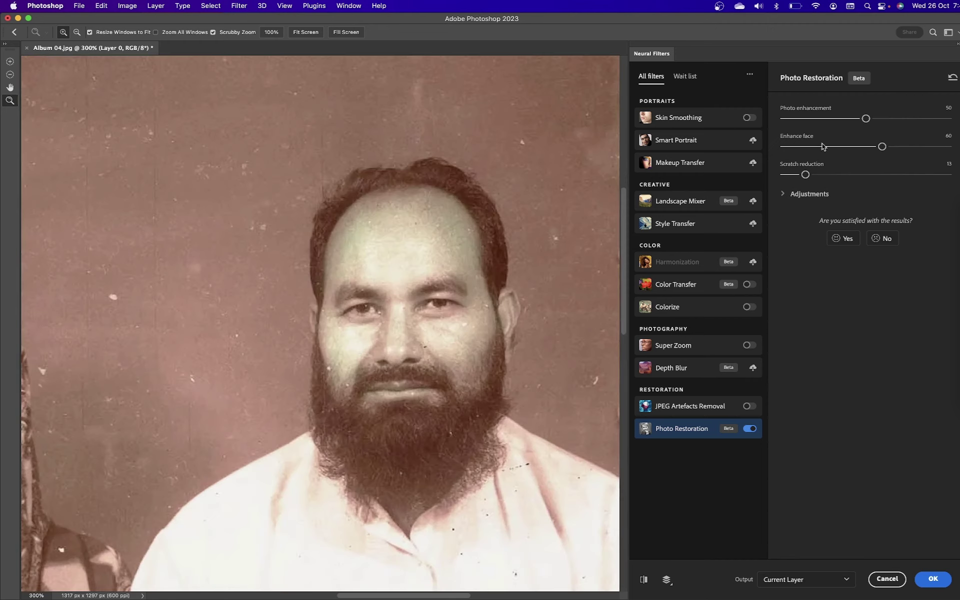
left_click(645, 579)
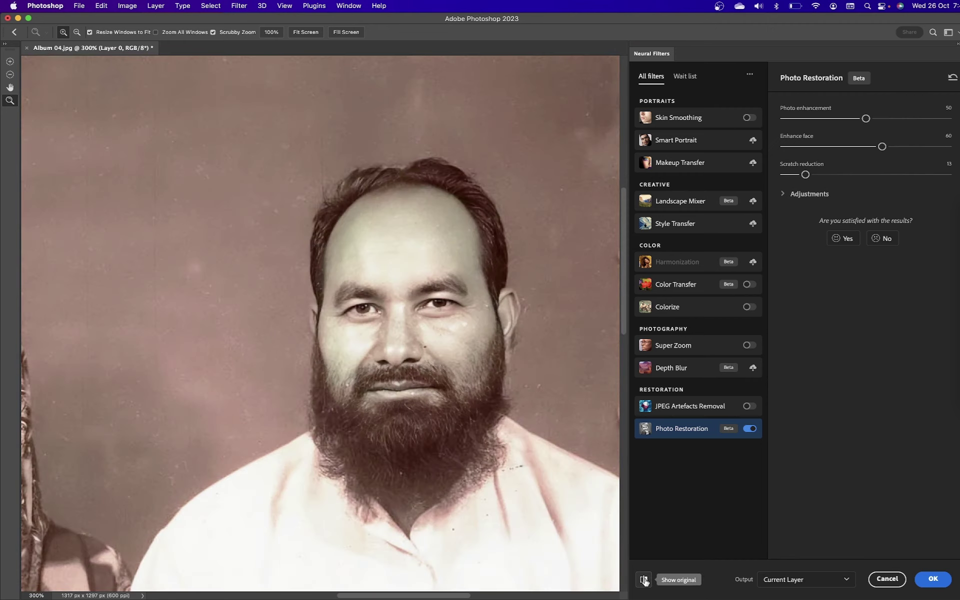
left_click(645, 580)
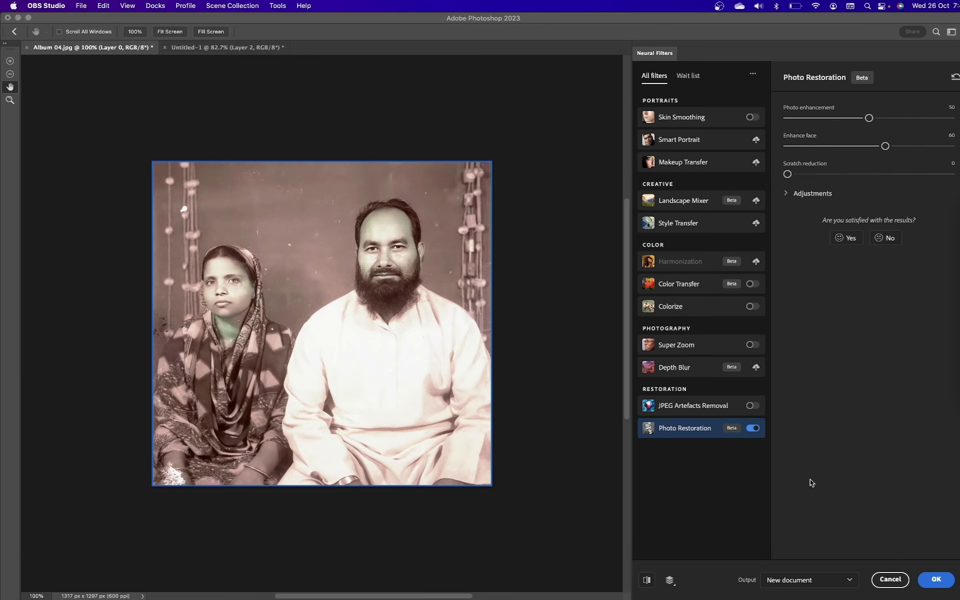
Open the Output dropdown at the bottom of the Neural Filters panel.
left_click(826, 582)
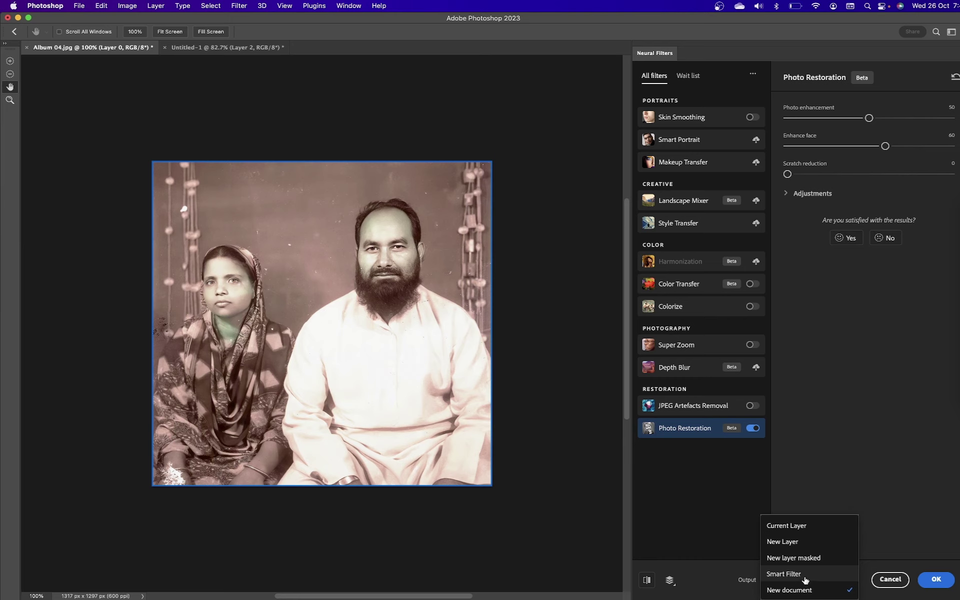
Apply Photo Restoration as a Smart Filter, then select and deselect its filter mask.
left_click(804, 575)
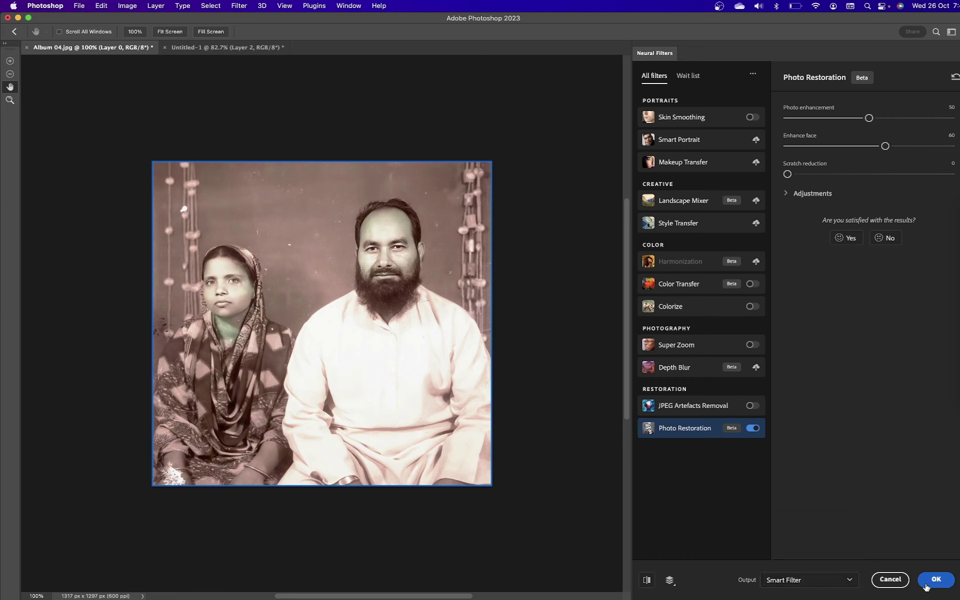
left_click(934, 582)
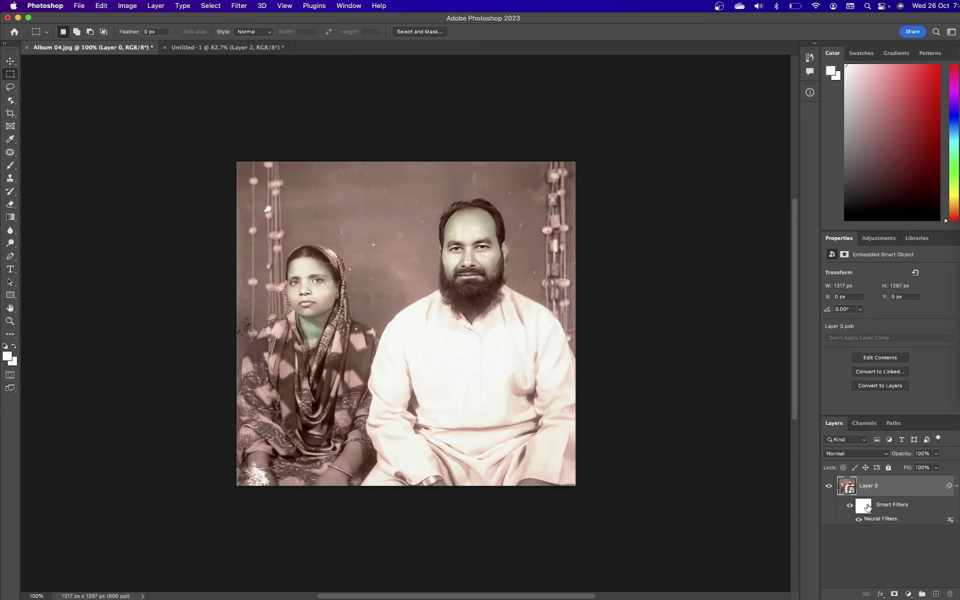
left_click(867, 507)
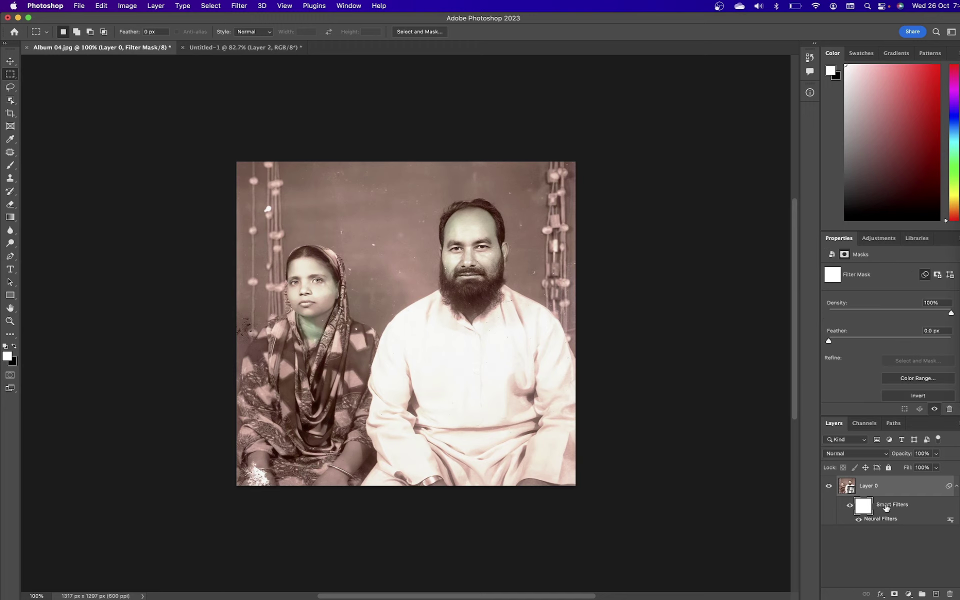
left_click(885, 508)
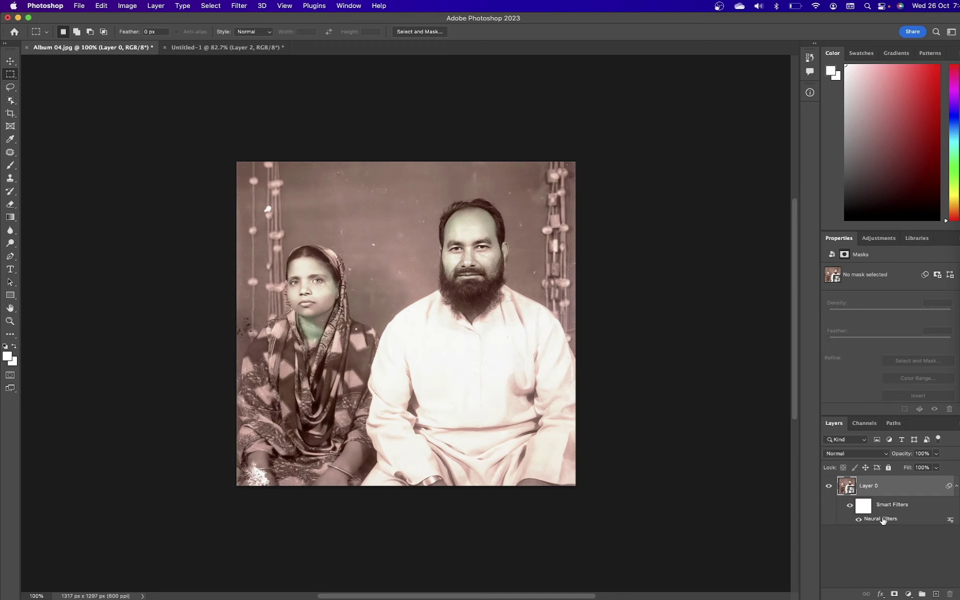
Reopen Neural Filters by double-clicking the smart filter on Layer 0.
double_click(882, 520)
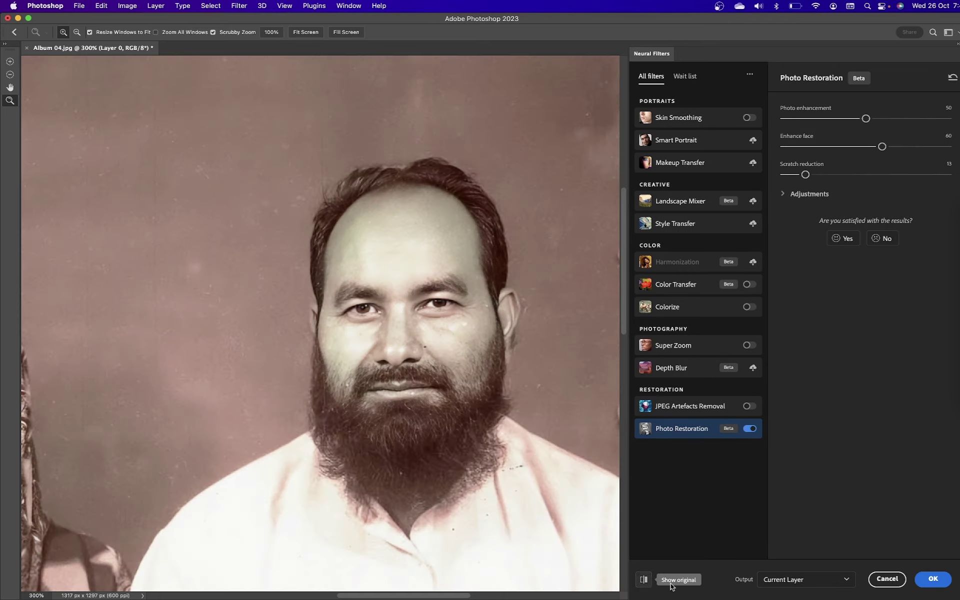
Turn on Colorize and zoom in and out to inspect the man's face.
left_click(748, 307)
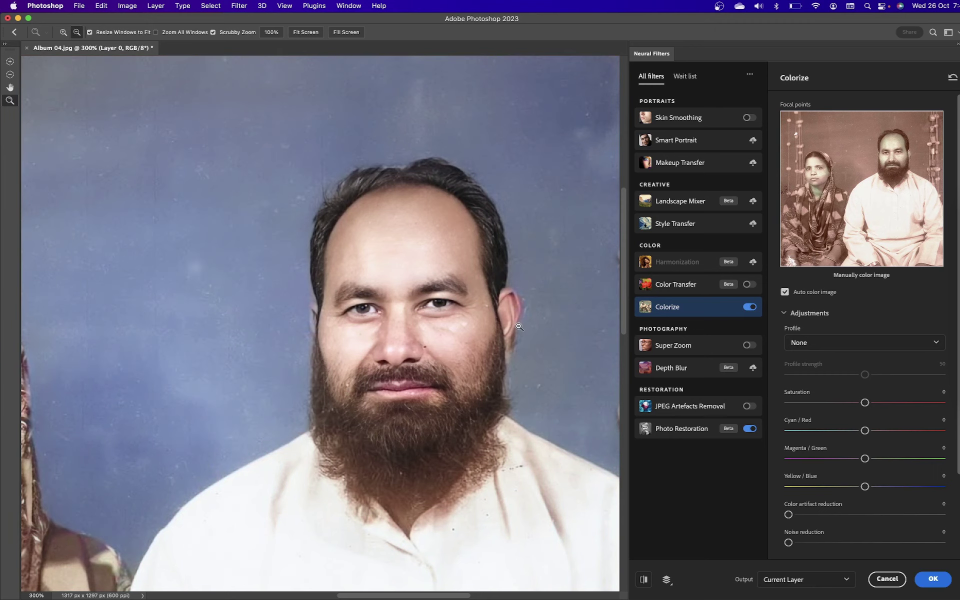
left_click(519, 326, "alt")
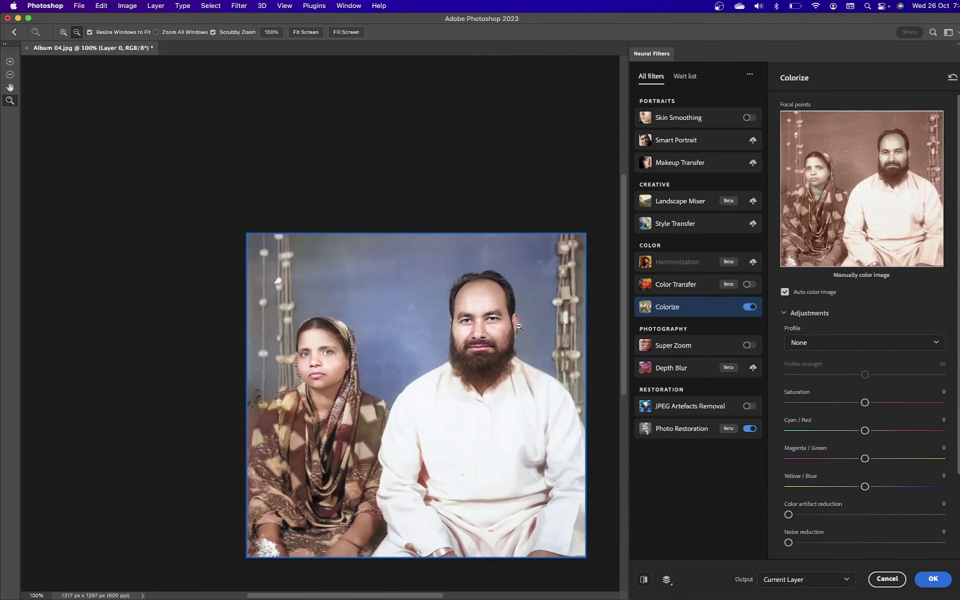
left_click(519, 326)
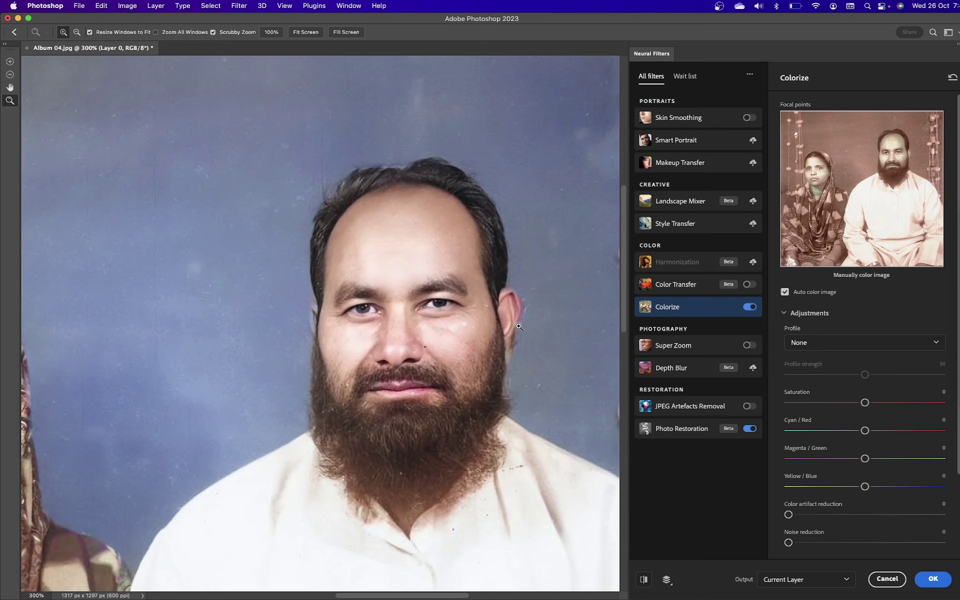
left_click(519, 327, "alt")
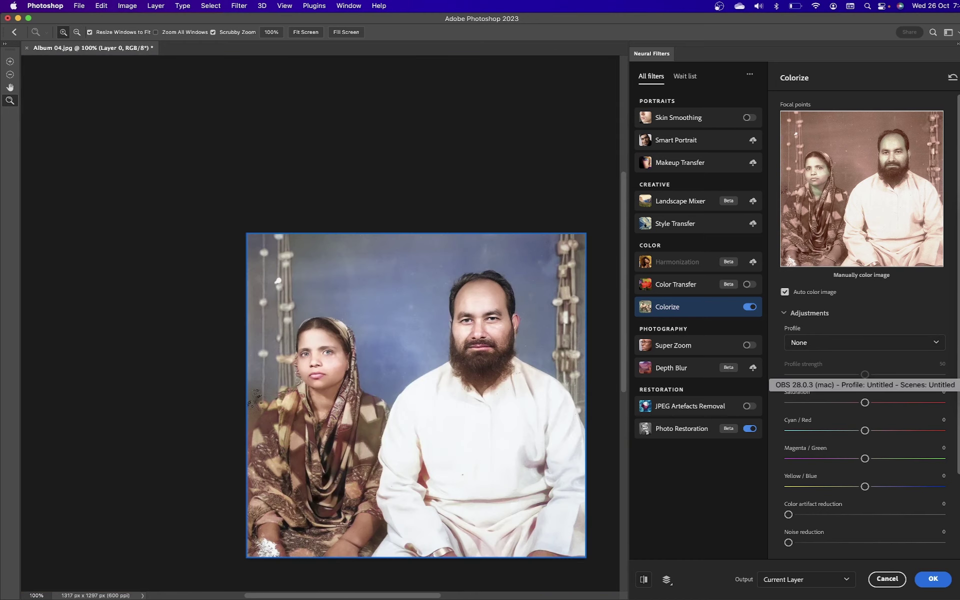
scroll(890, 350, "down", 2)
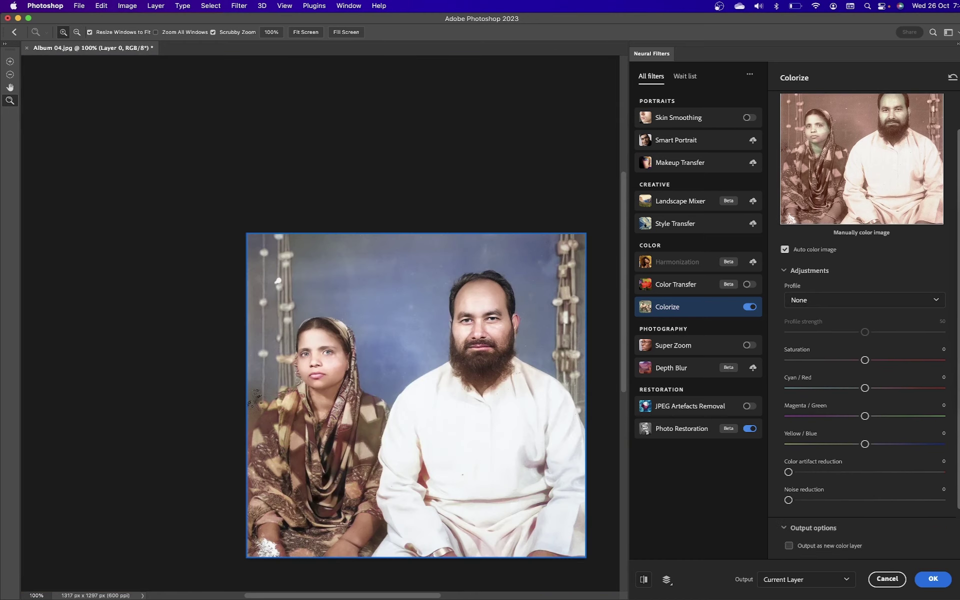
left_click(886, 302)
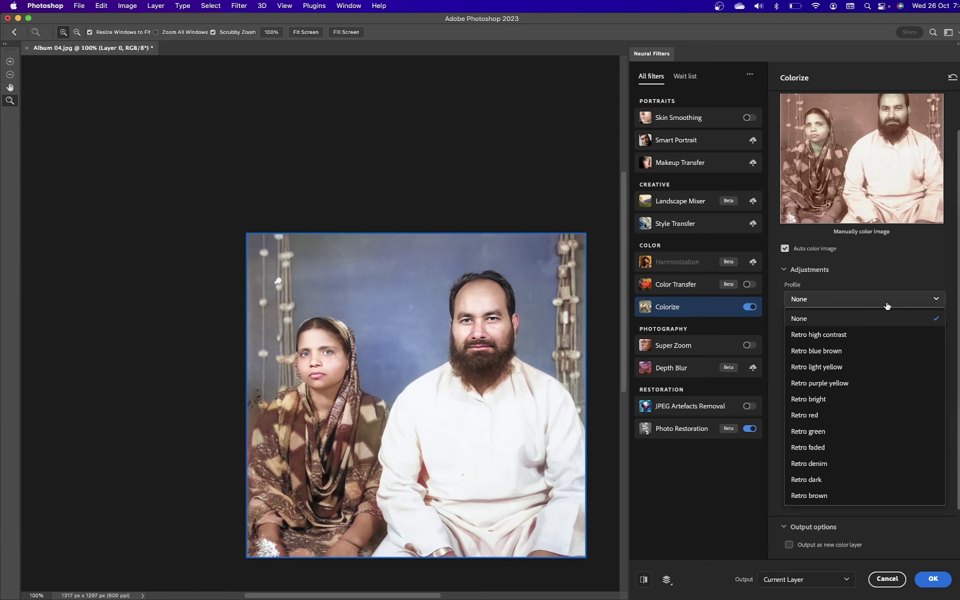
left_click(862, 337)
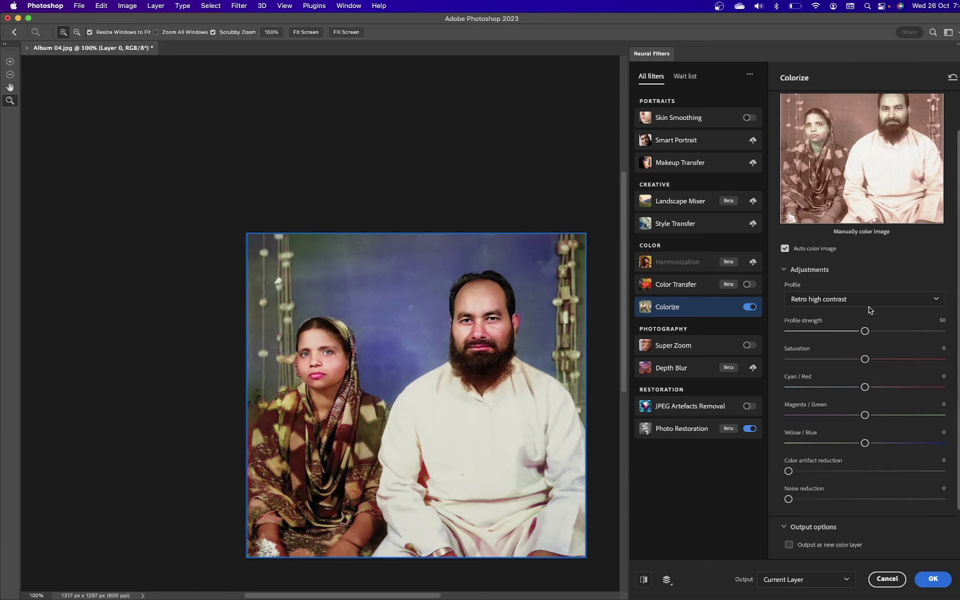
left_click(867, 303)
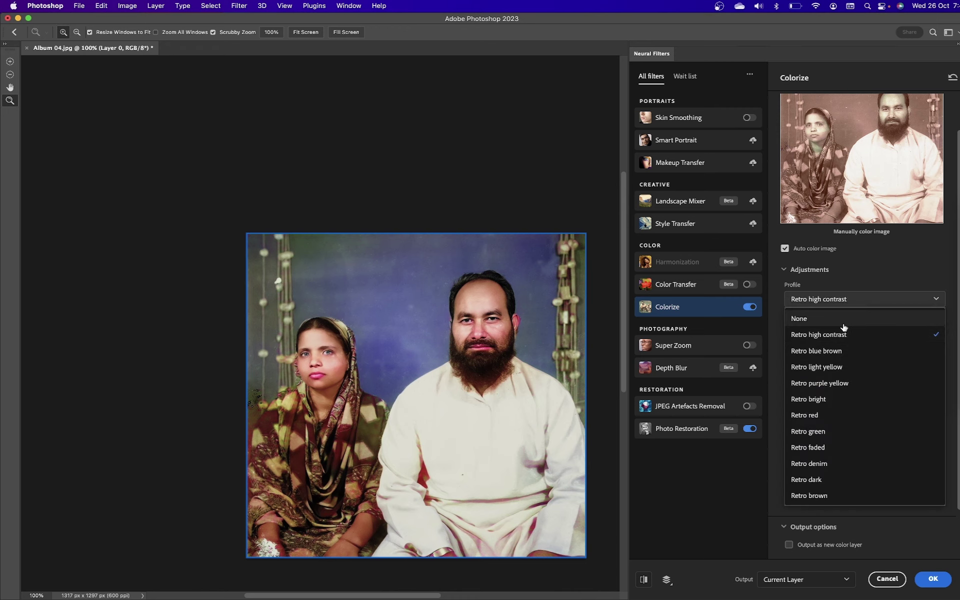
left_click(832, 398)
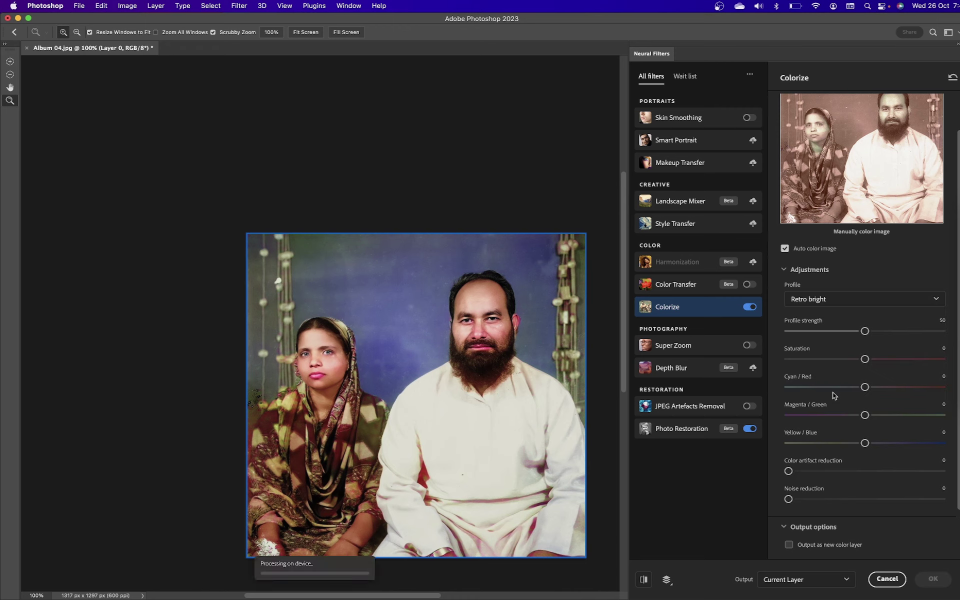
left_click(836, 301)
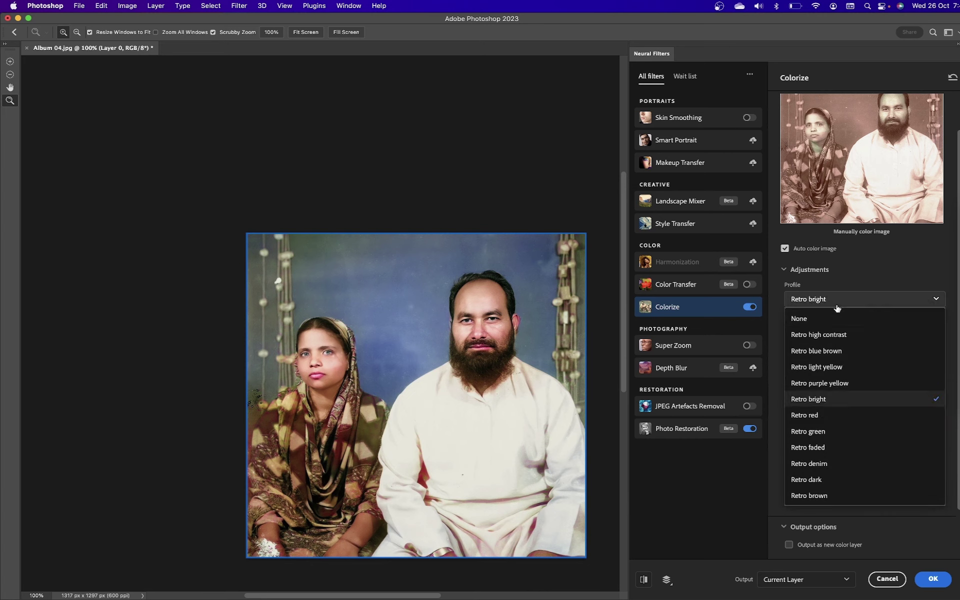
left_click(823, 320)
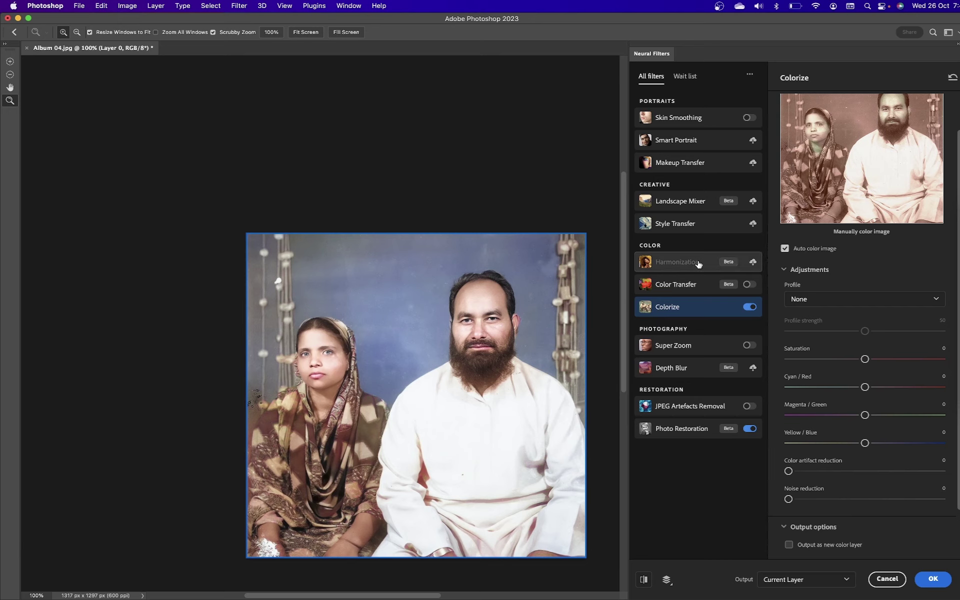
mouse_move(697, 345)
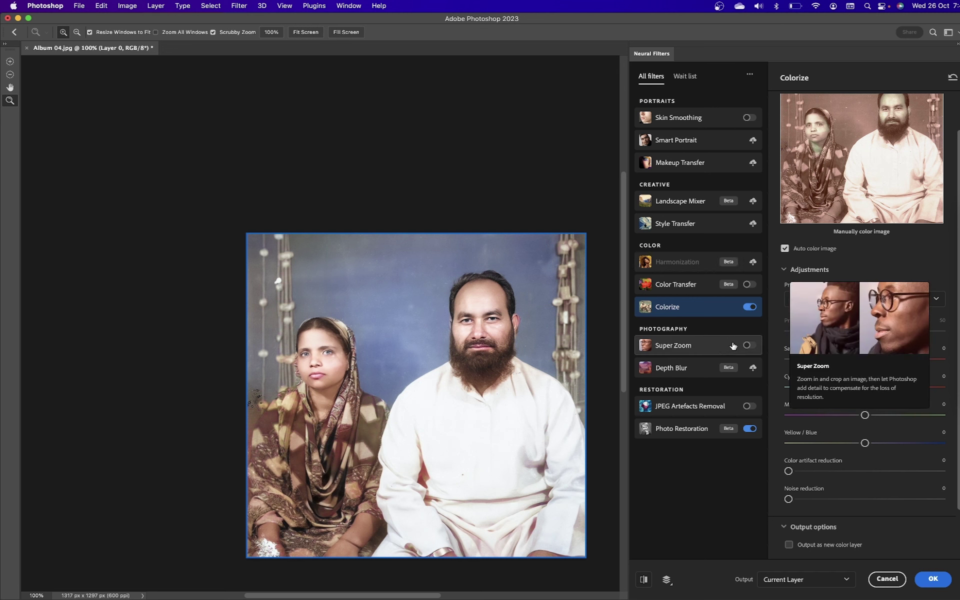
Enable Super Zoom and adjust the zoom factor for a 2634 × 2594 px upscale.
left_click(732, 346)
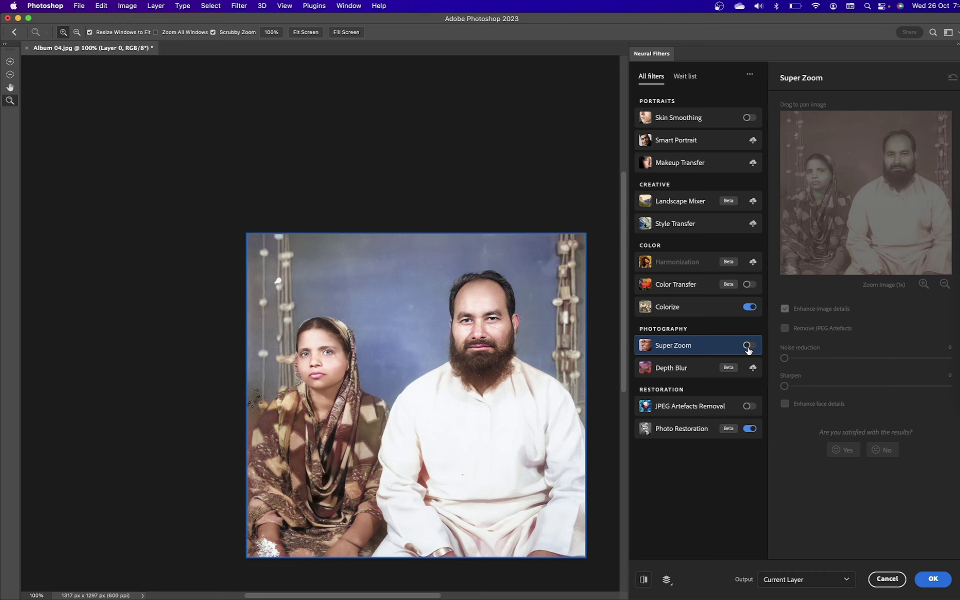
left_click(748, 346)
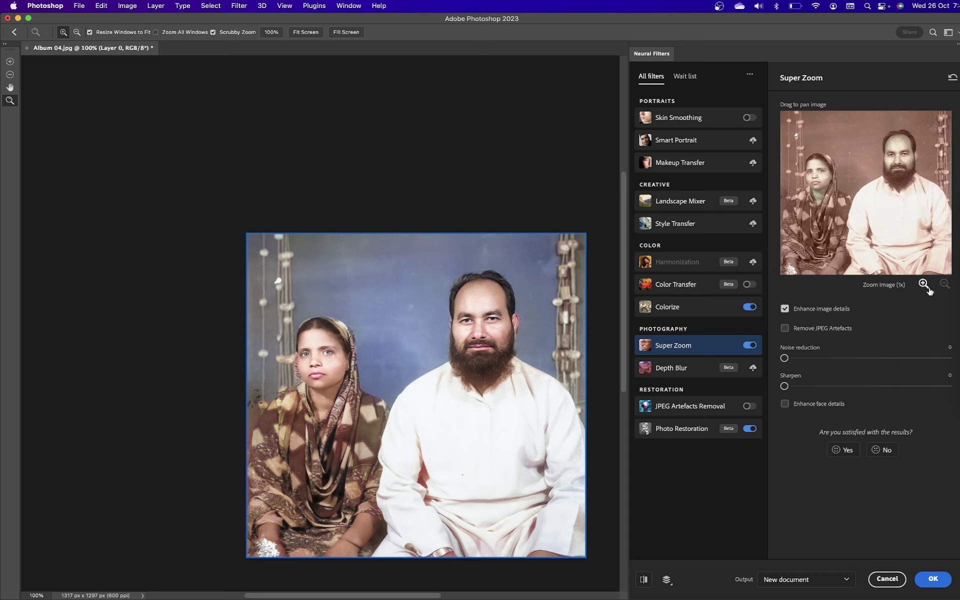
left_click(502, 342)
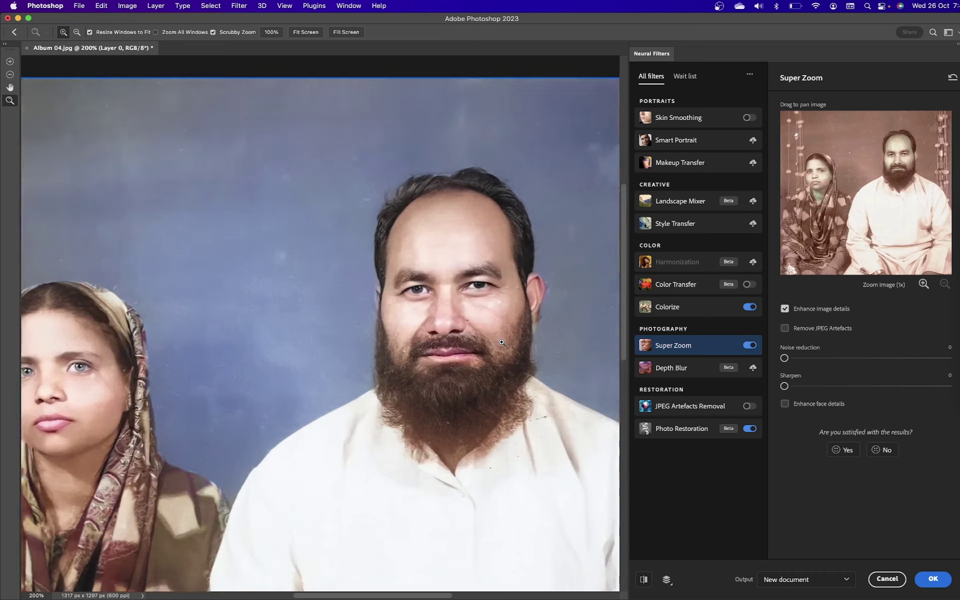
left_click(502, 343)
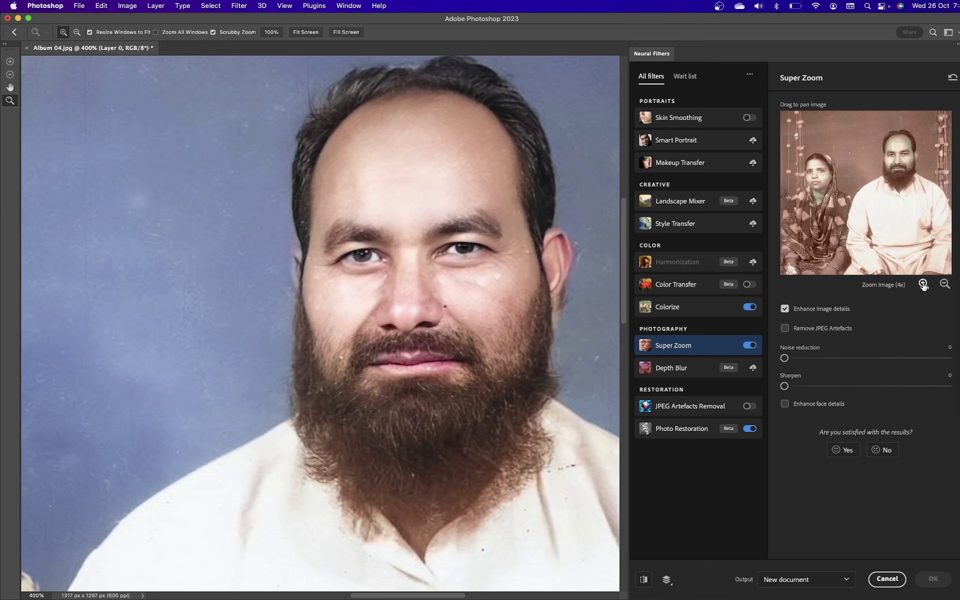
left_click(945, 284)
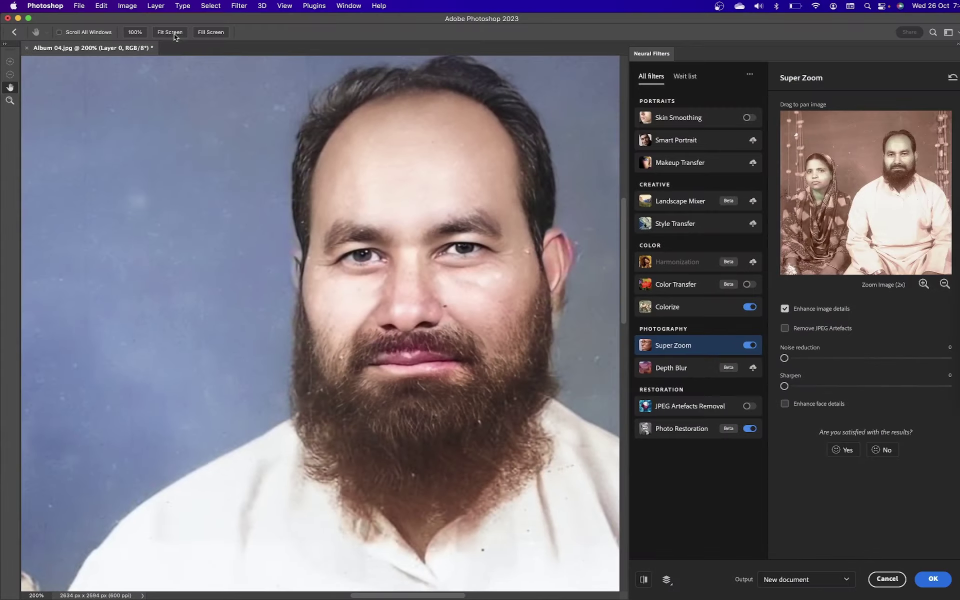
Fit the upscaled Untitled-1 image to the screen.
left_click(174, 34)
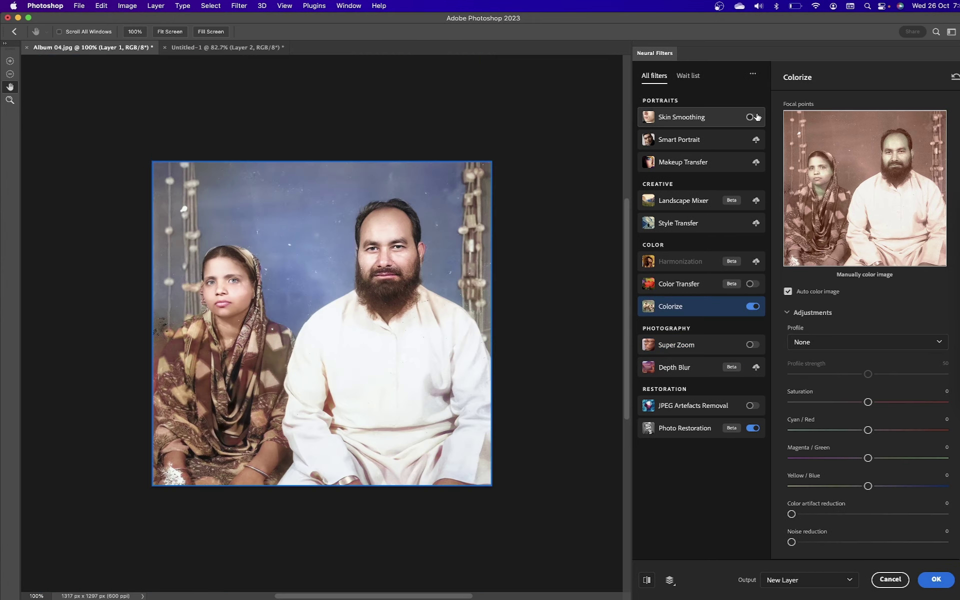
Switch on Neural Filters Skin Smoothing for both faces, at blur 50 and smoothness 0.
left_click(754, 117)
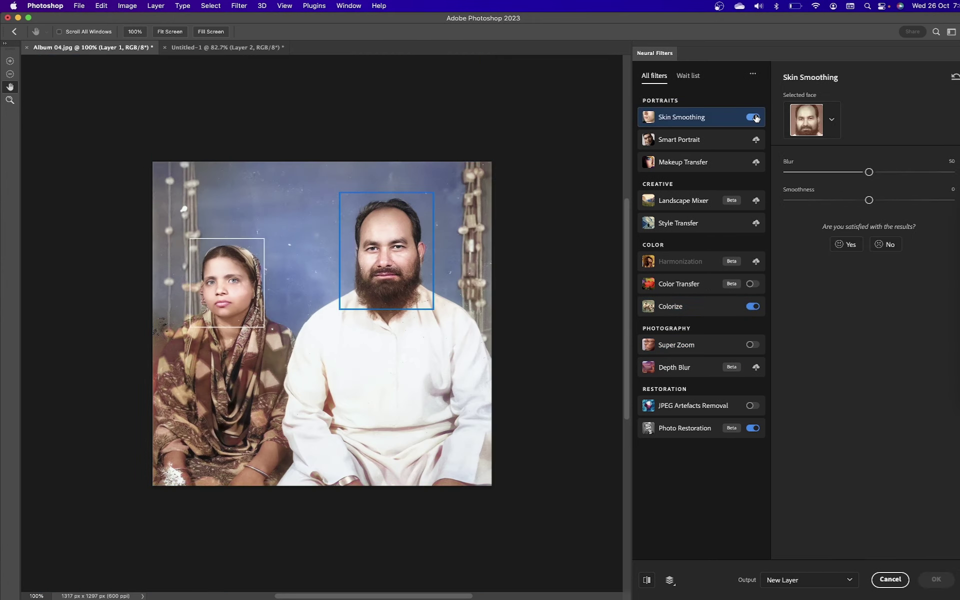